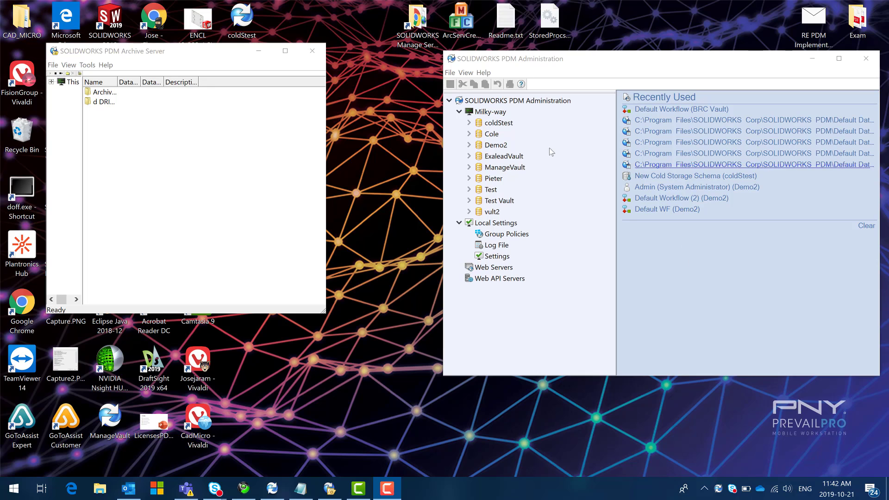
Explore the coldStest vault and submit the vault login password
click(508, 123)
right_click(502, 123)
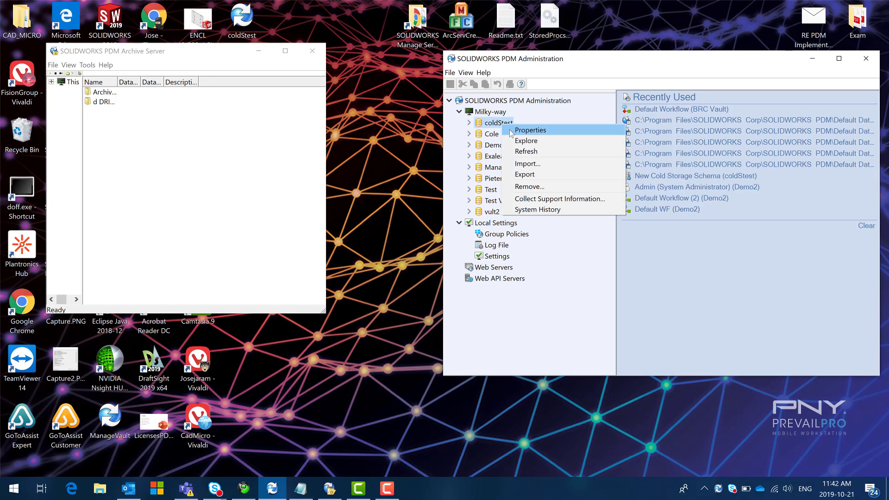
click(517, 141)
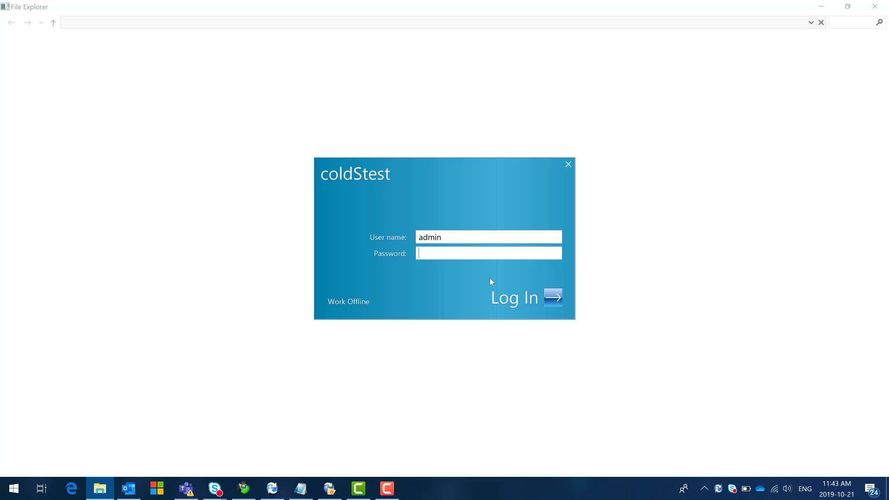
text(•••••••••)
key(Return)
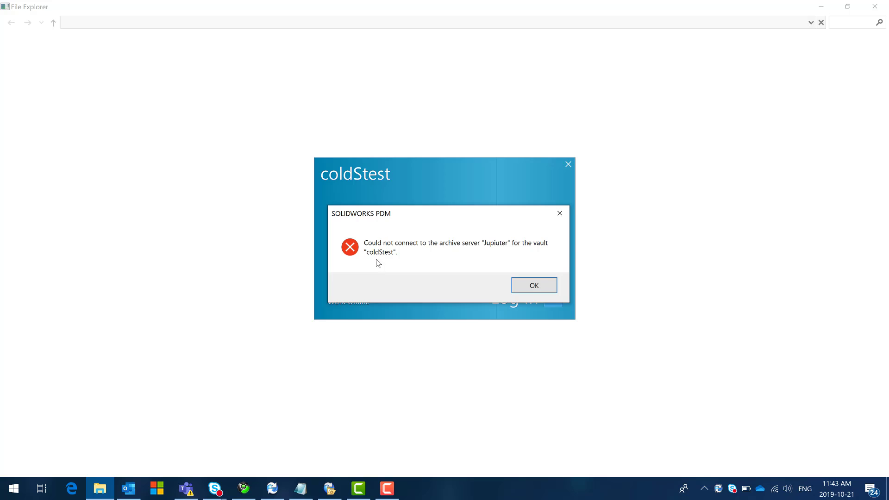
Dismiss the unreachable 'Jupiuter' archive server error and abandon the login, disabling automatic login
click(538, 286)
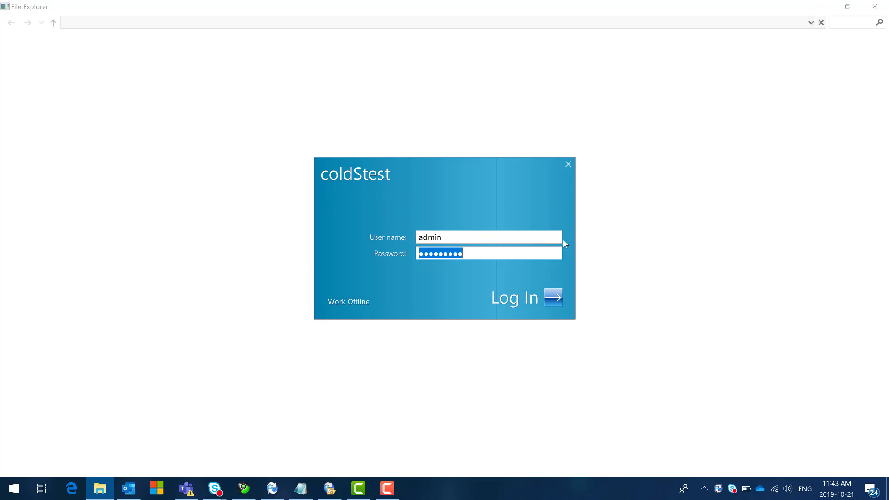
click(568, 165)
click(488, 295)
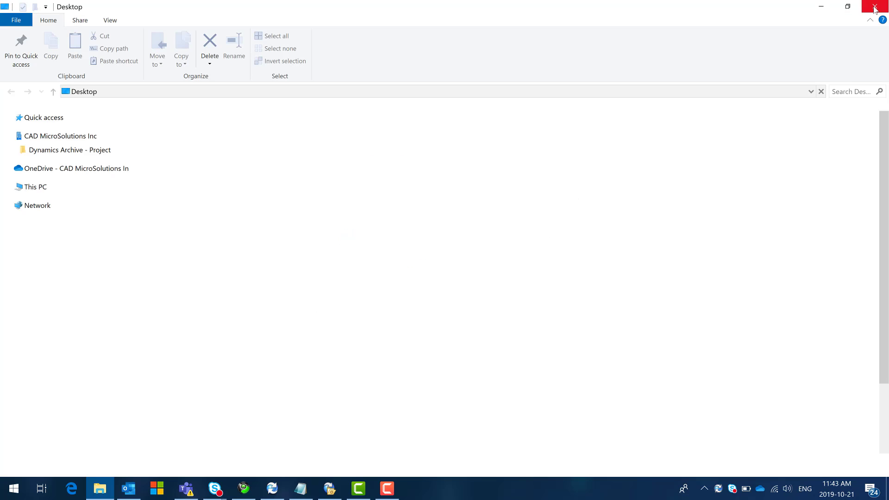
Close File Explorer and open Archives in Archive Server to list the vaults
click(873, 7)
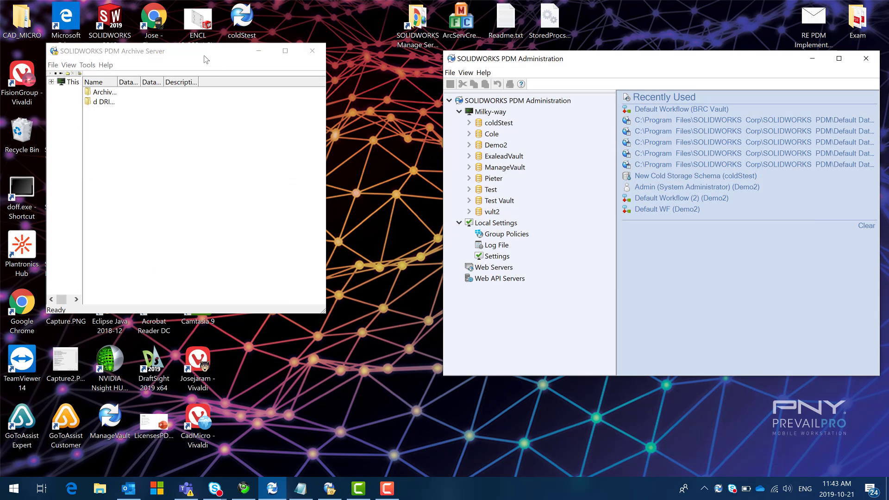
drag(205, 59, 212, 95)
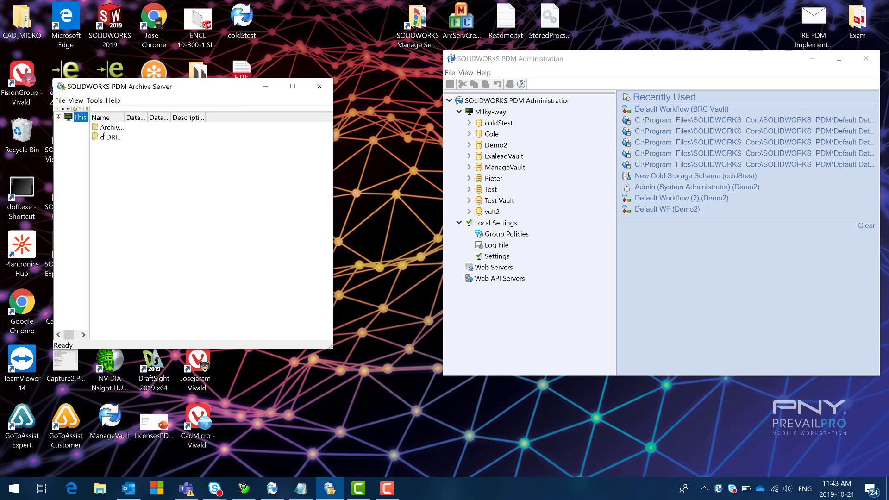
drag(124, 117, 199, 117)
click(122, 129)
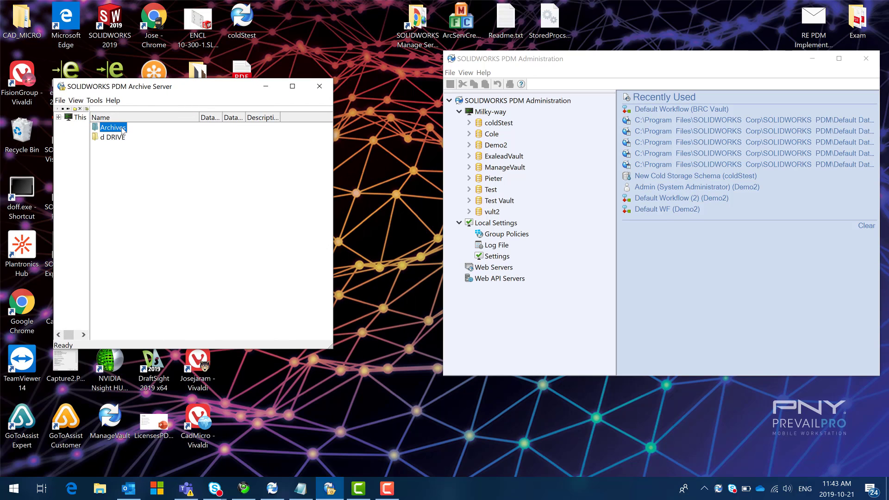
double_click(122, 129)
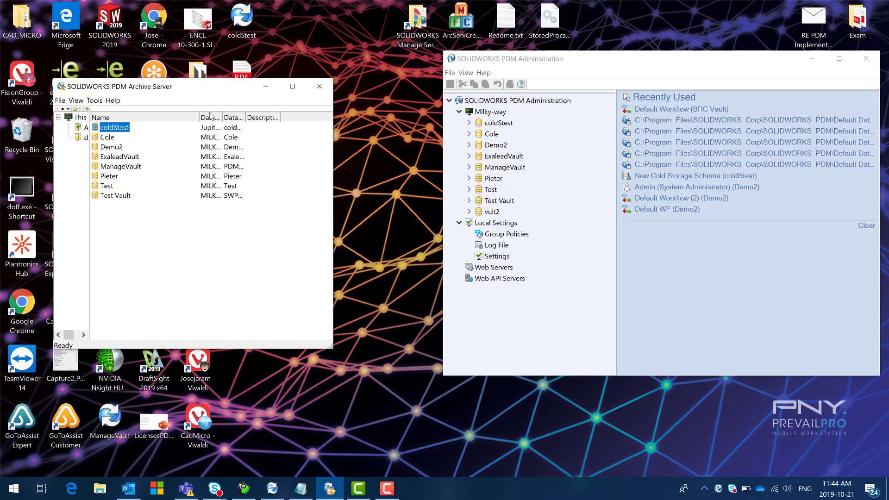
Widen the Database Server column and confirm coldStest still points to Jupiter, compared with Milky-way
drag(222, 117, 267, 117)
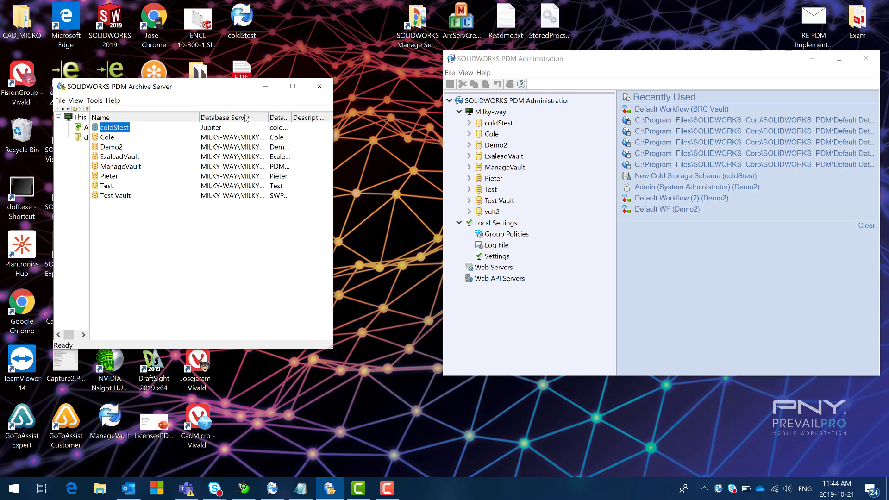
click(216, 131)
click(112, 130)
click(484, 114)
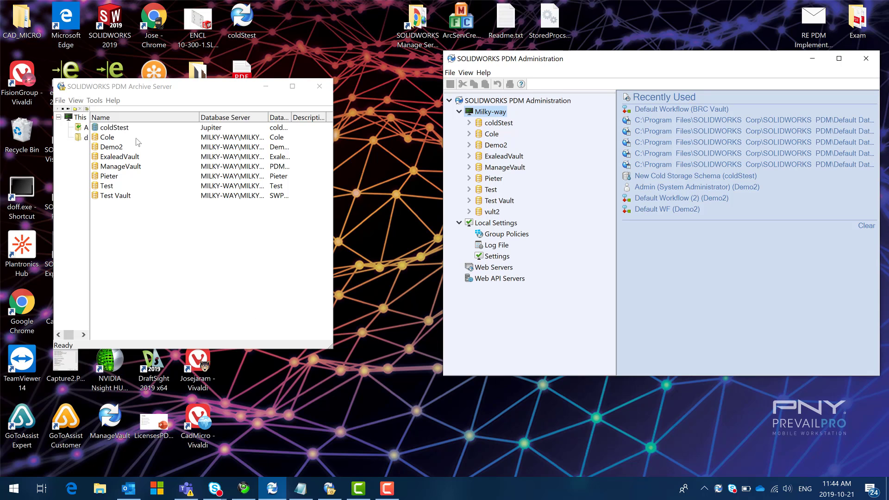
click(102, 128)
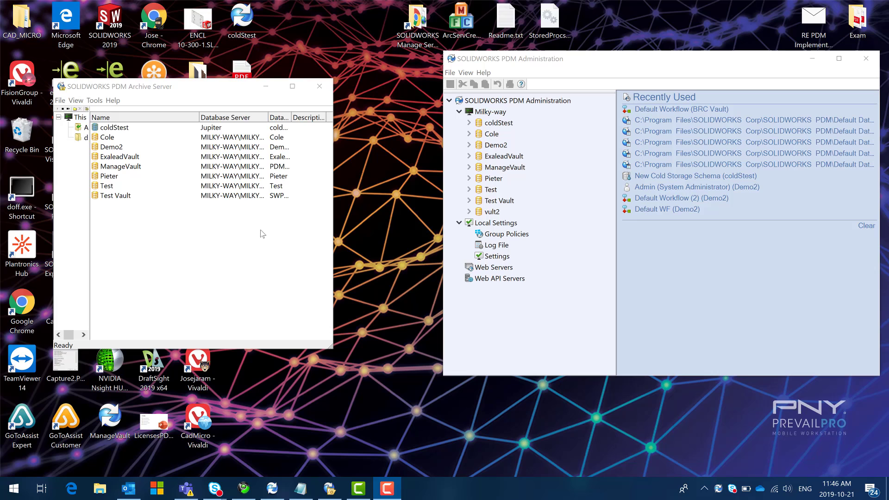
Stop the archive server service, close its window, and exit it from the system tray
drag(162, 91, 177, 99)
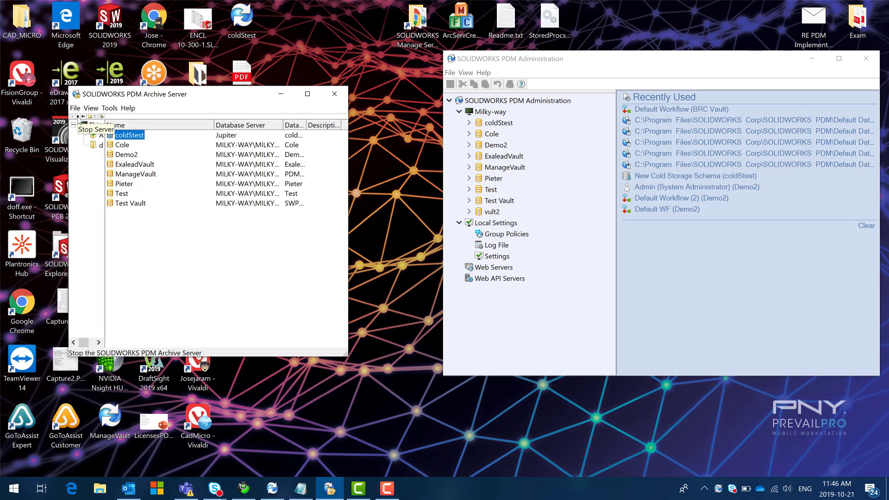
click(78, 117)
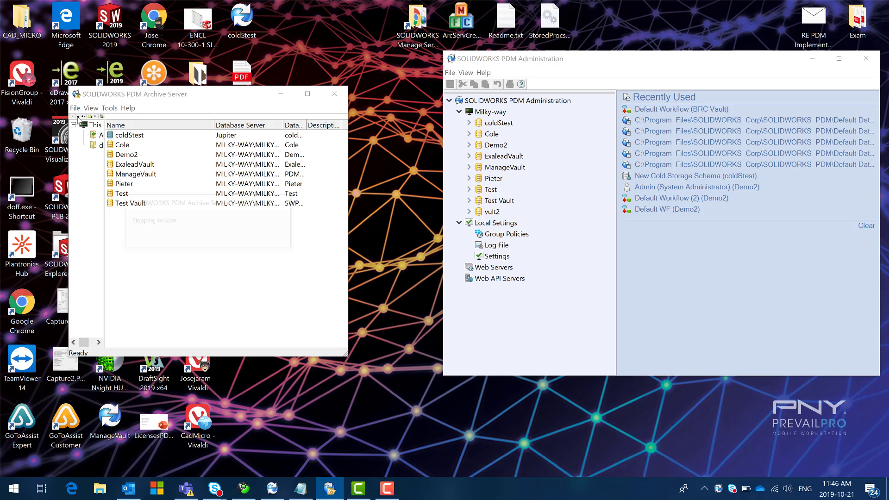
click(336, 93)
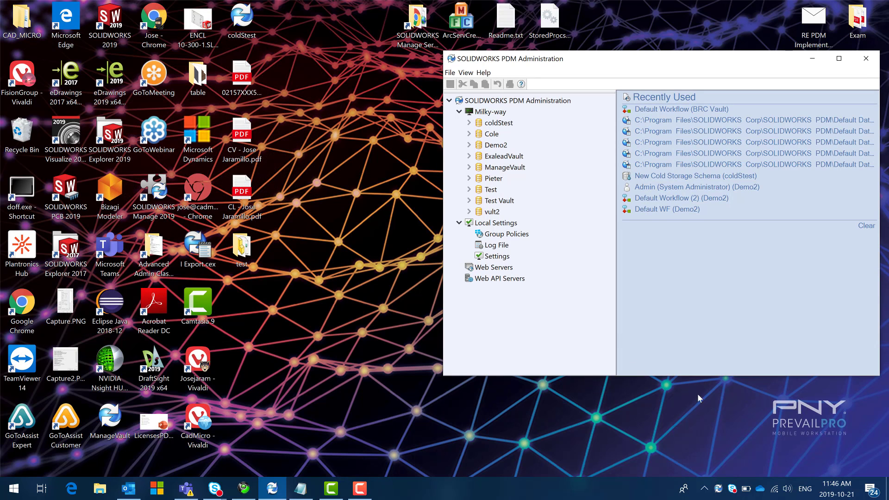
click(703, 488)
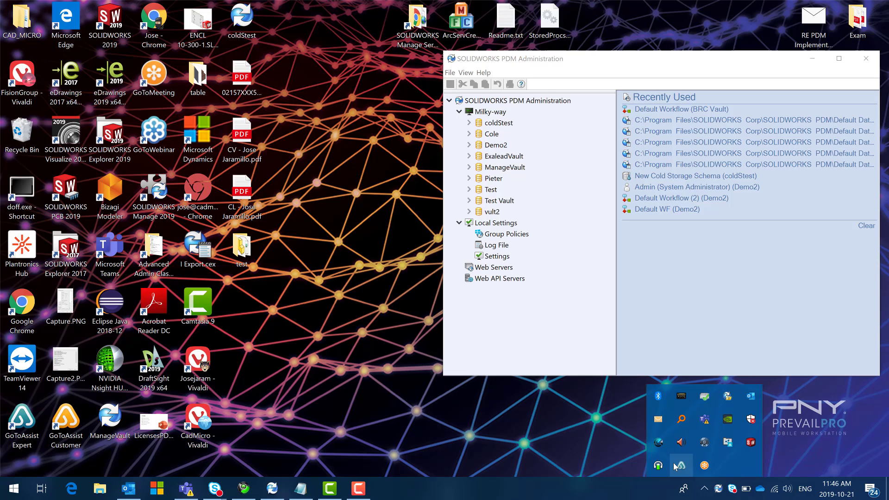
right_click(727, 396)
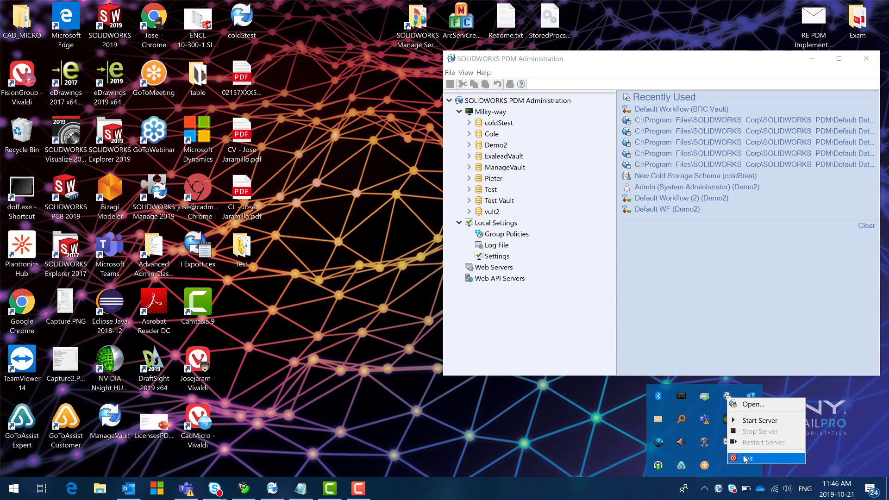
click(745, 459)
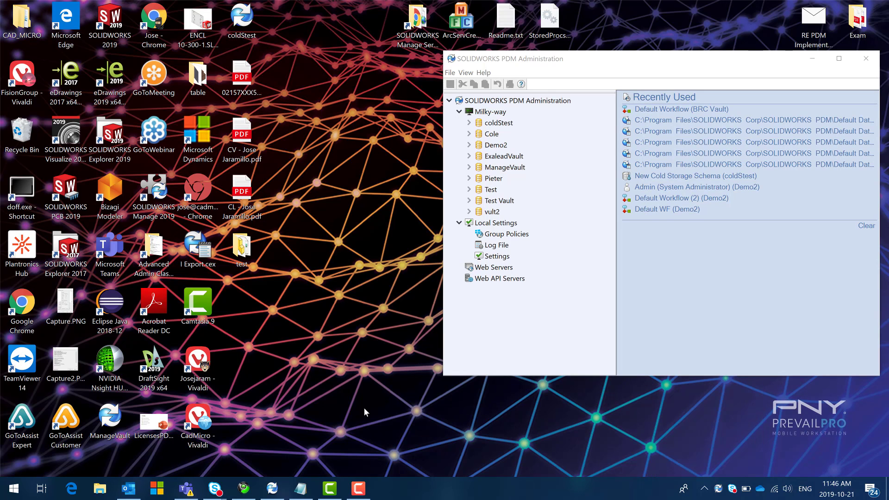
Select the ArchiveServer\Vaults path line in Notepad and launch regedit from Run
click(300, 488)
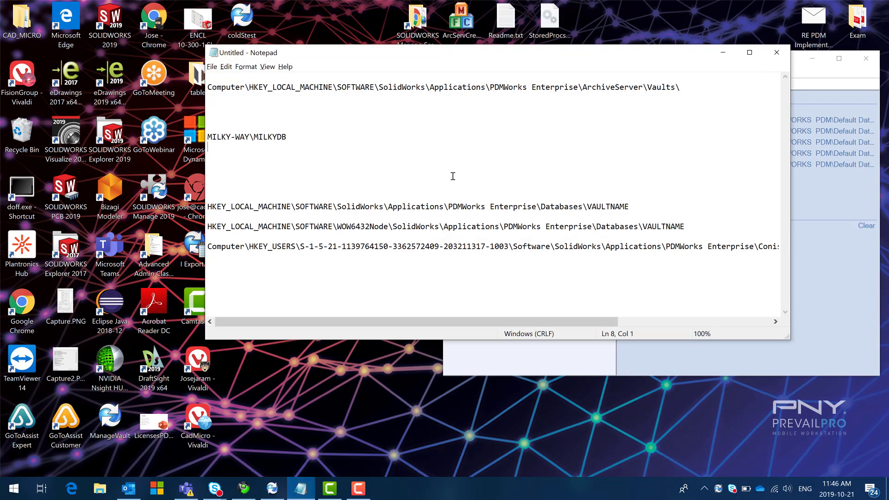
click(680, 87)
drag(680, 88, 210, 91)
key(ctrl+c)
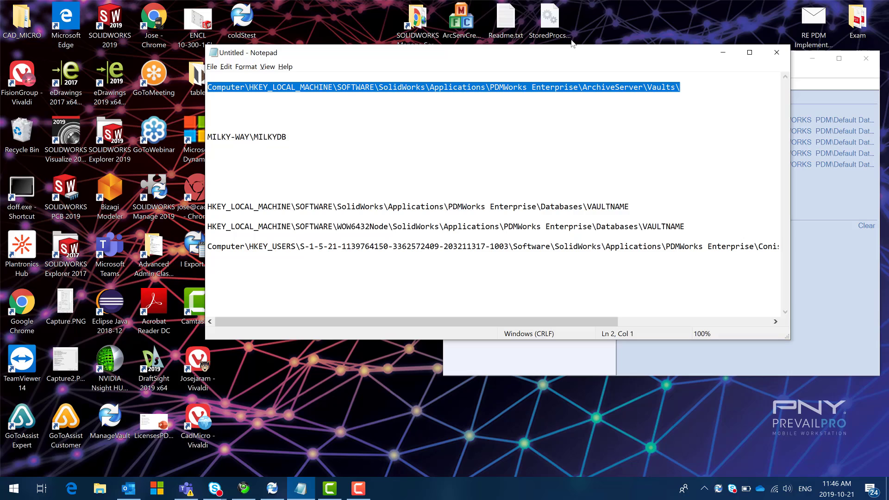
key(super+r)
text(reged)
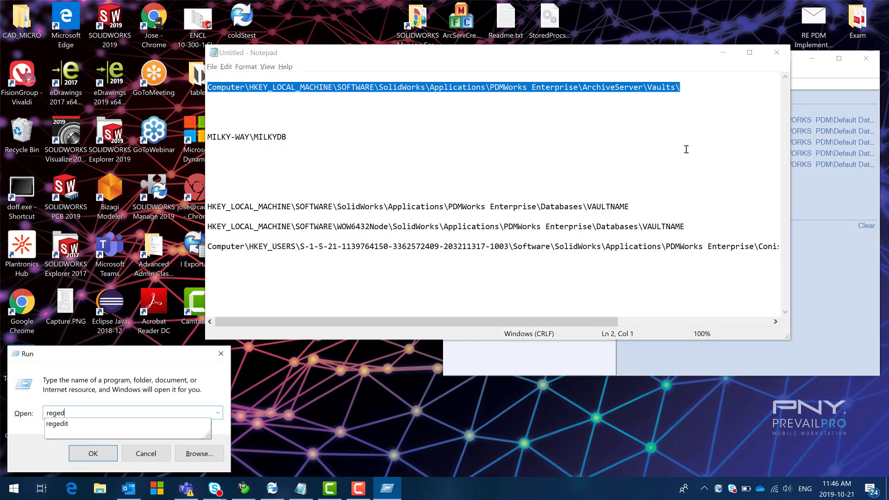
text(it)
key(Return)
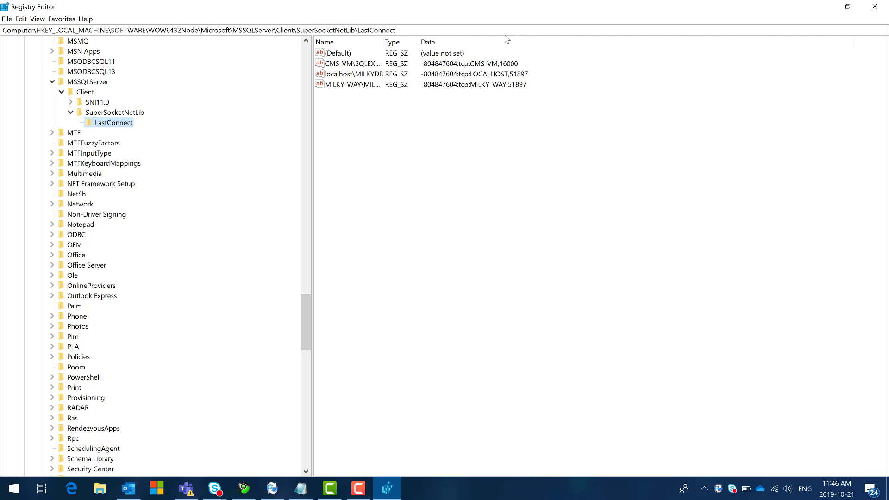
Paste the ArchiveServer\Vaults path into Registry Editor's address bar and go to that key
click(509, 27)
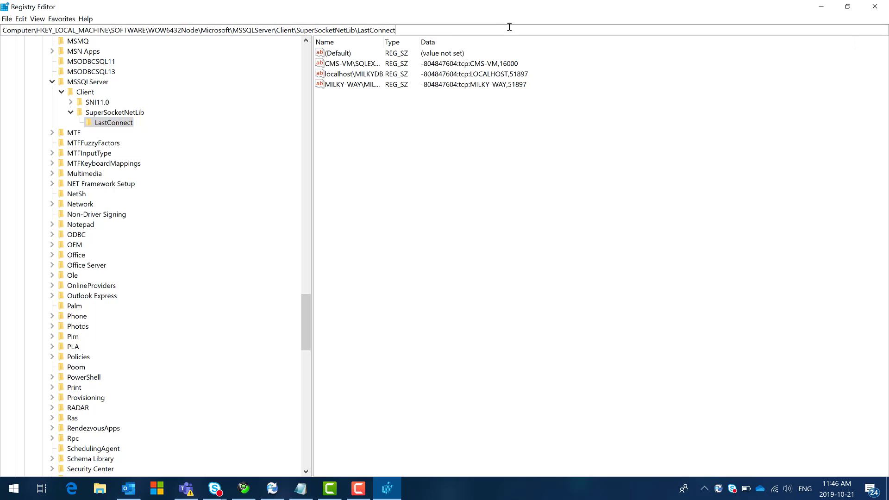
drag(509, 27, 1, 31)
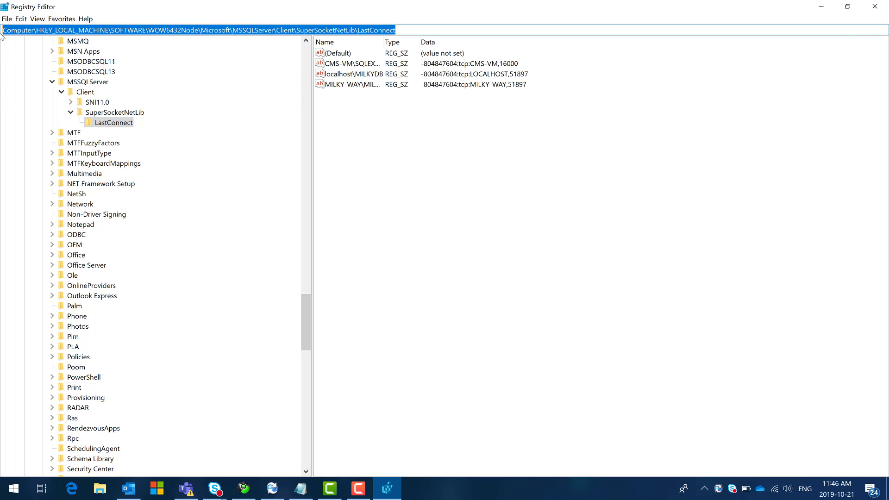
key(ctrl+v)
key(Return)
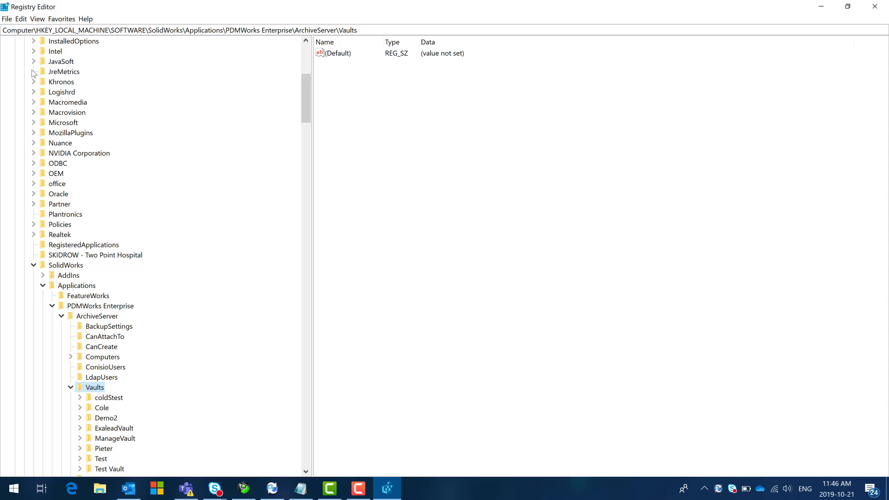
scroll(119, 377, down, 2)
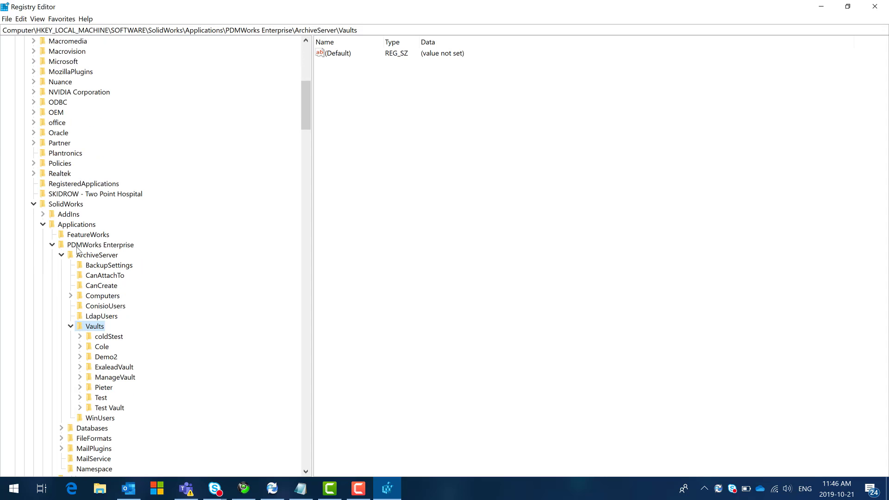
Open the coldStest key and select its Server value, which reads Jupiter
click(101, 338)
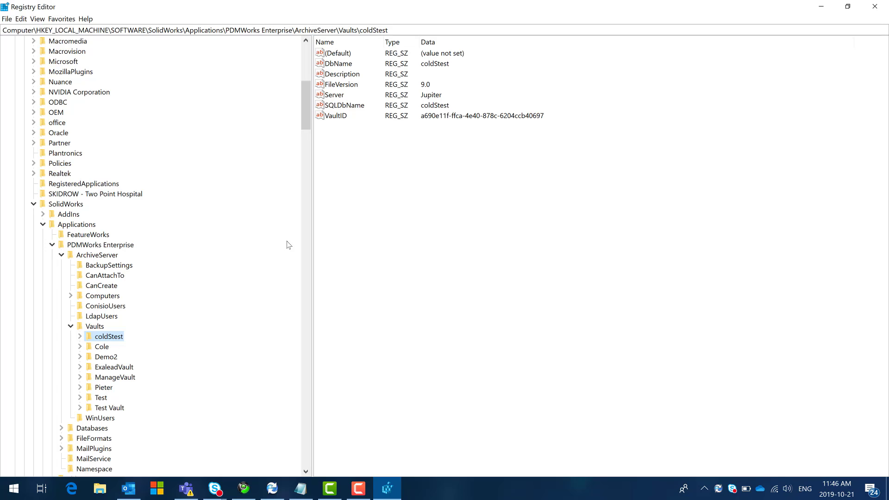
click(344, 66)
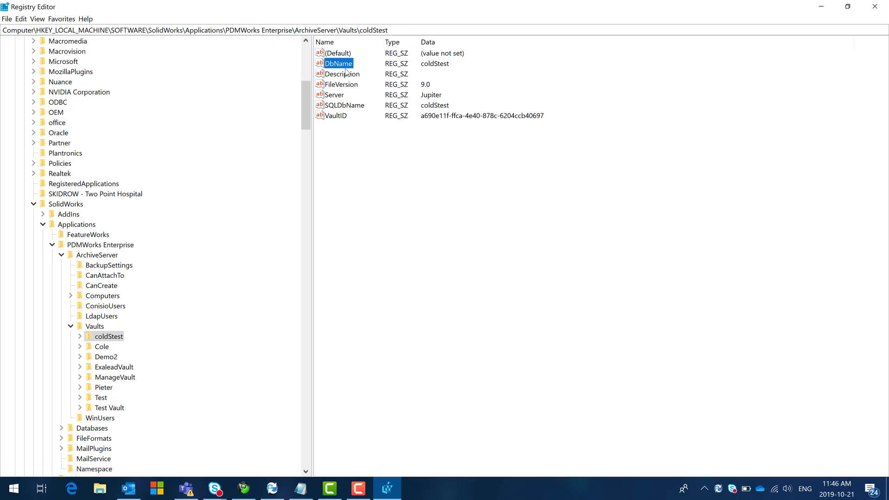
click(339, 104)
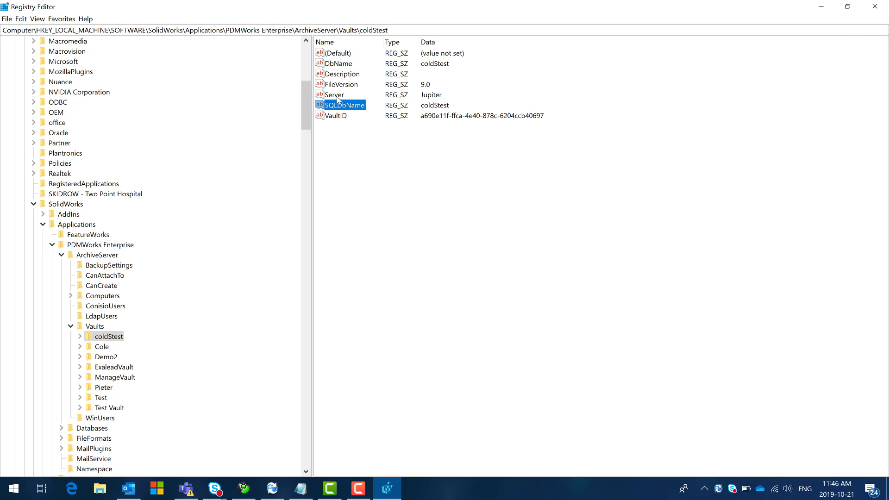
click(336, 94)
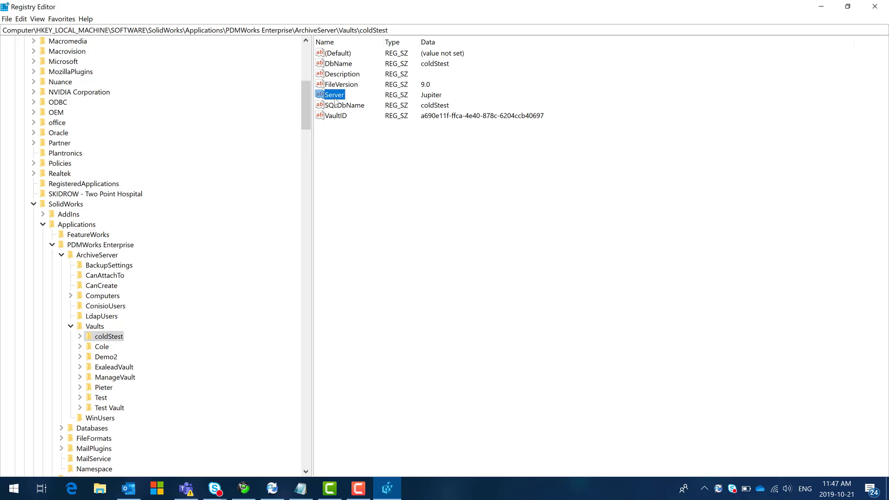
right_click(102, 340)
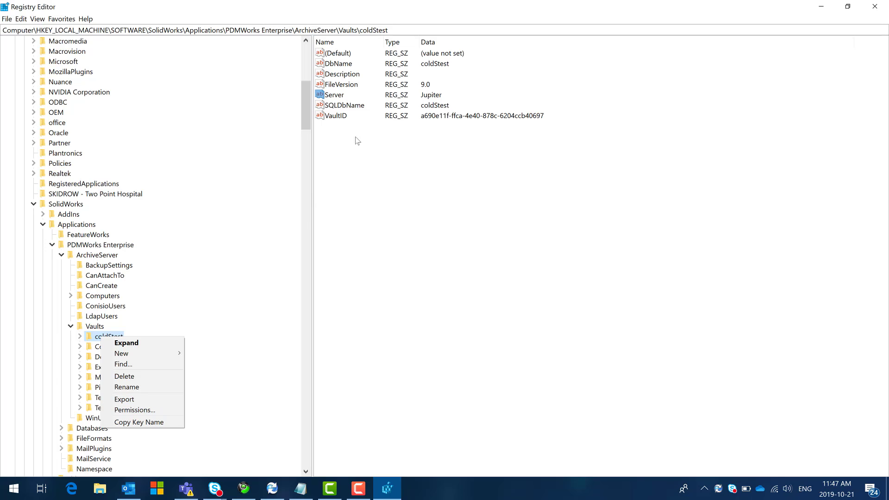
click(334, 97)
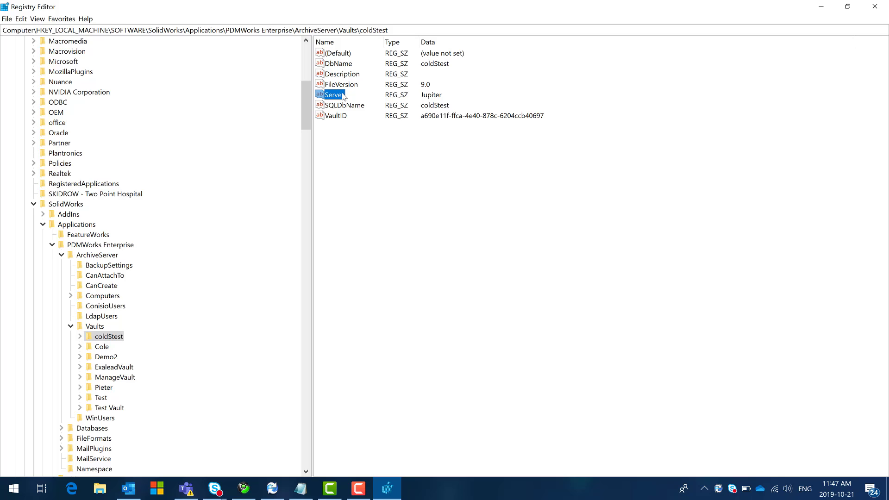
Replace the coldStest Server value data Jupiter with MILKY-WAY\MILKYDB copied from Notepad
double_click(341, 95)
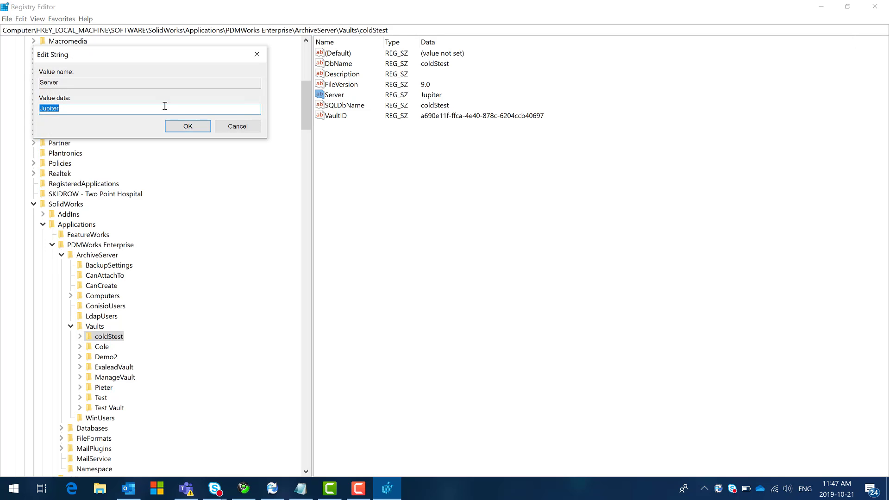
click(300, 488)
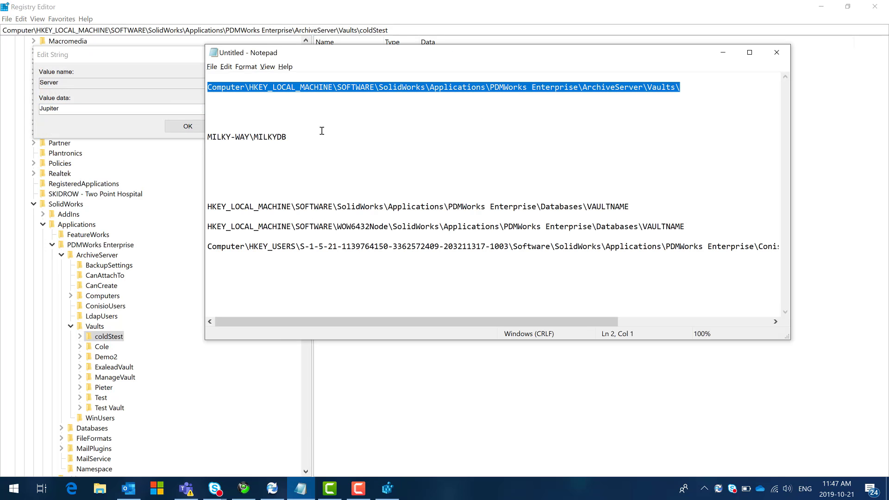
drag(288, 138, 207, 139)
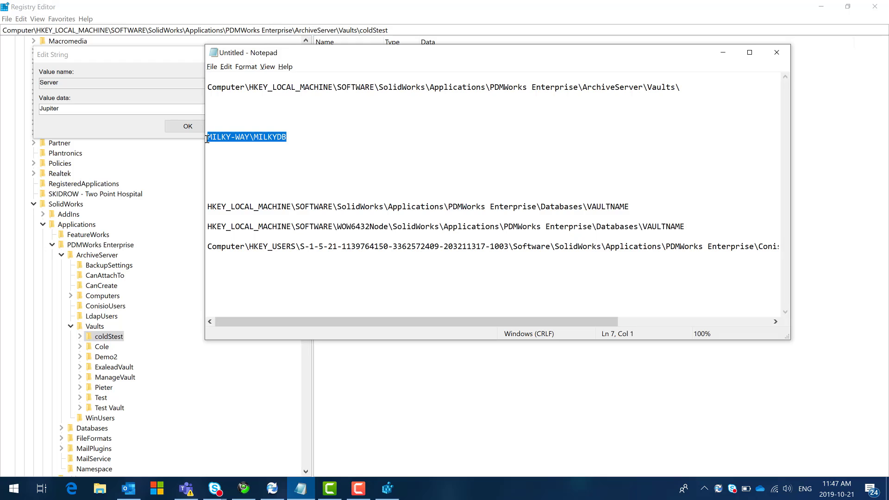
key(ctrl+c)
double_click(69, 108)
key(ctrl+v)
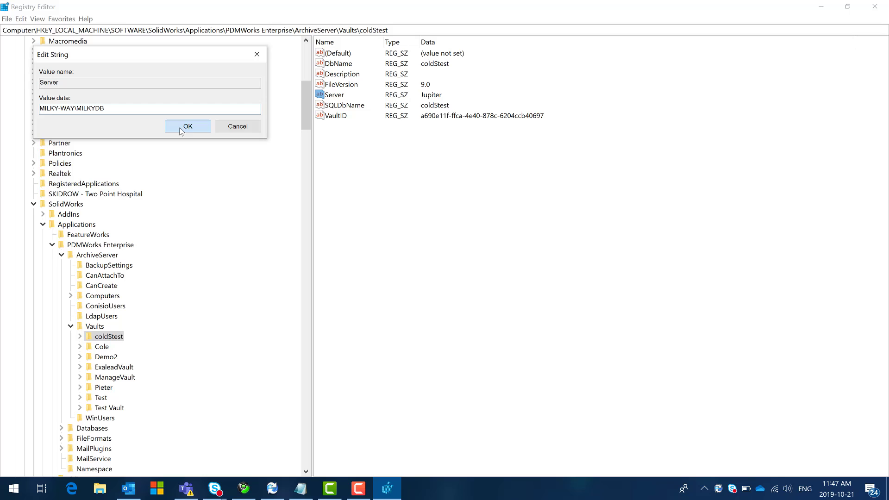
click(180, 129)
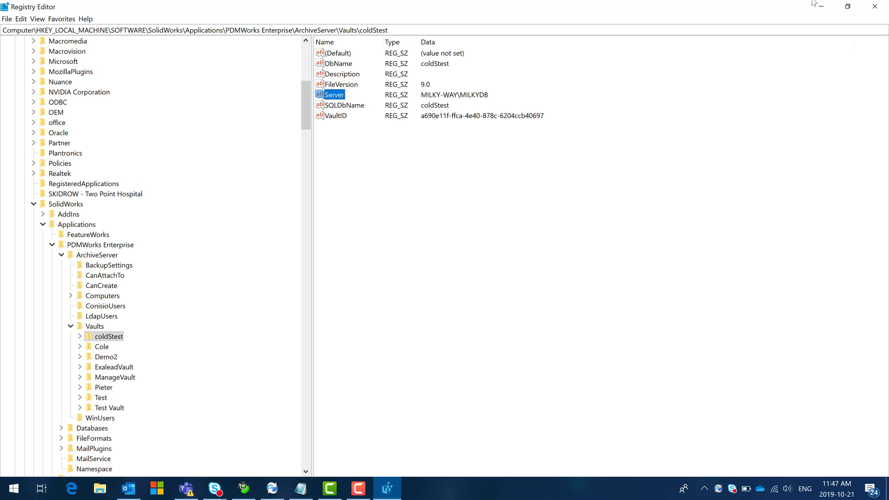
Close Registry Editor and launch Archive Server Configuration through a Start search for 'archive'
click(875, 6)
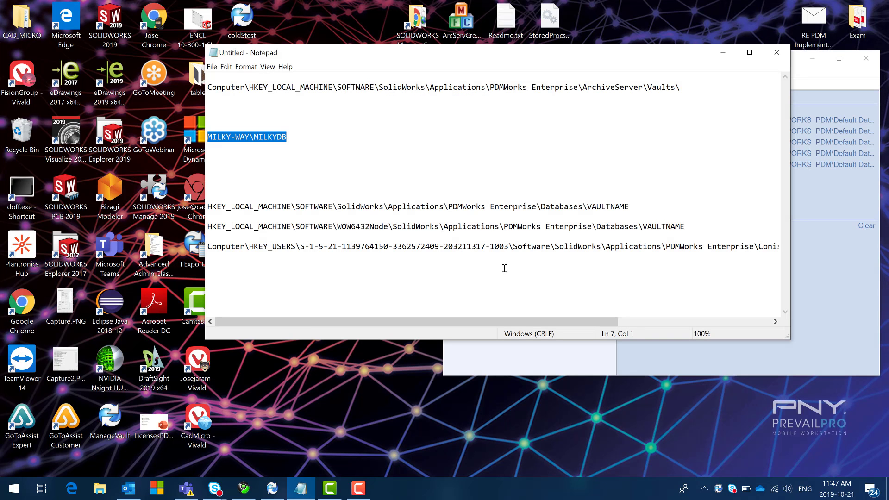
click(429, 136)
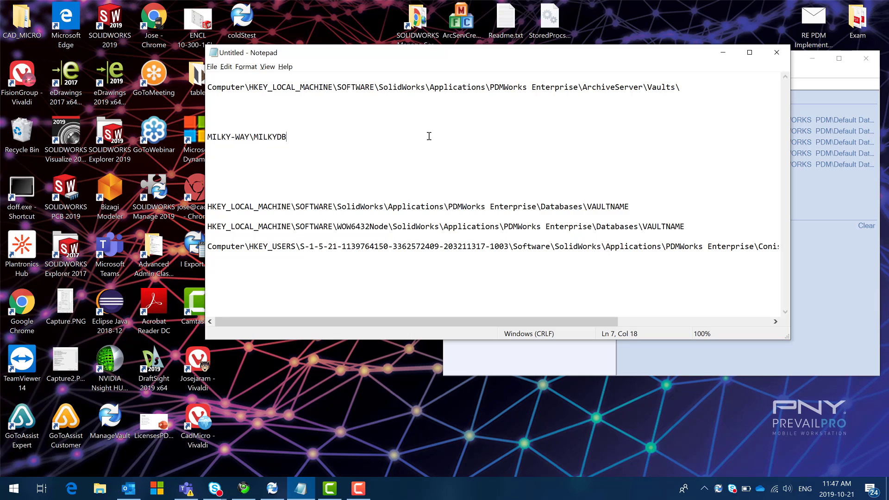
key(super)
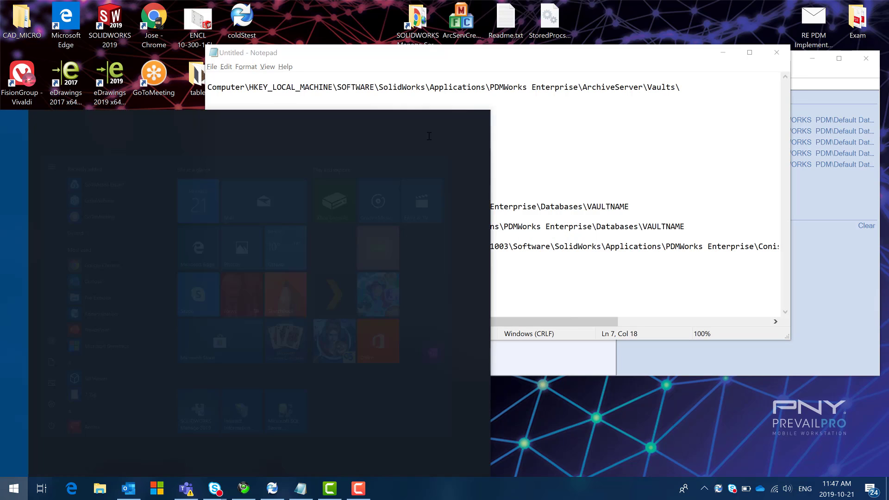
text(archive)
key(Return)
key(super)
text(archive)
key(Return)
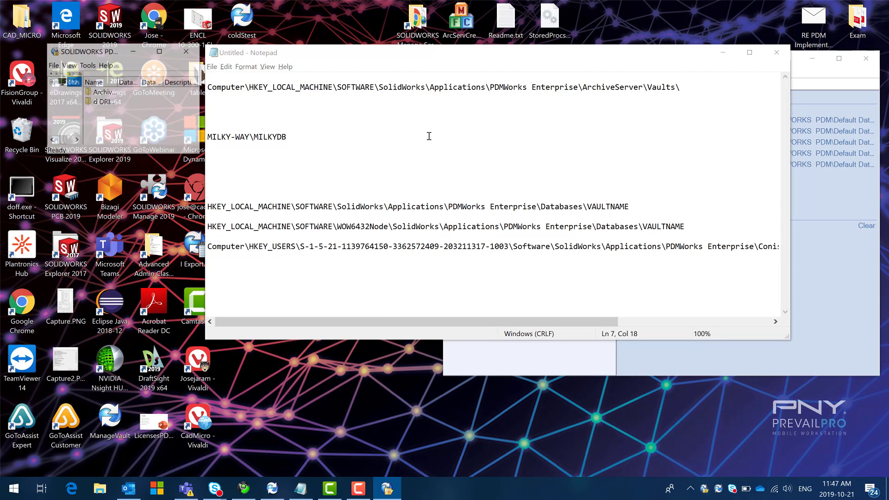
Maximize Archive Server, verify all vaults list MILKY-WAY\MILKYDB, start the service, and close it
click(160, 51)
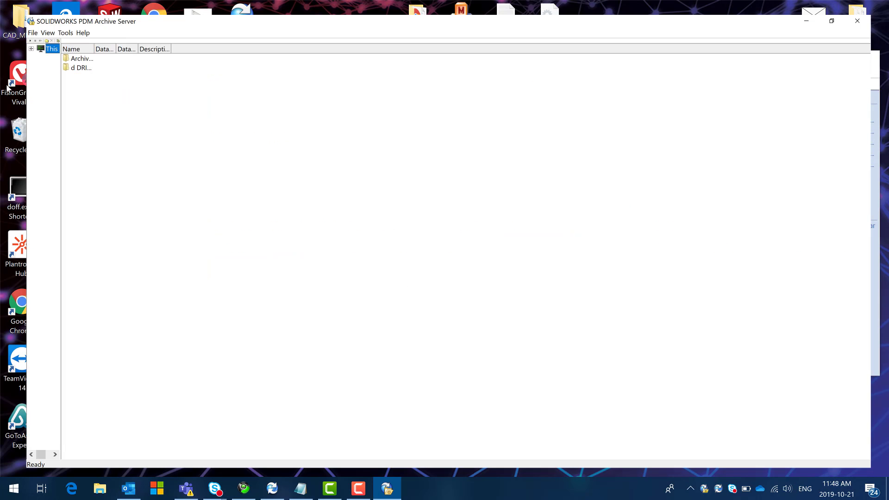
double_click(53, 46)
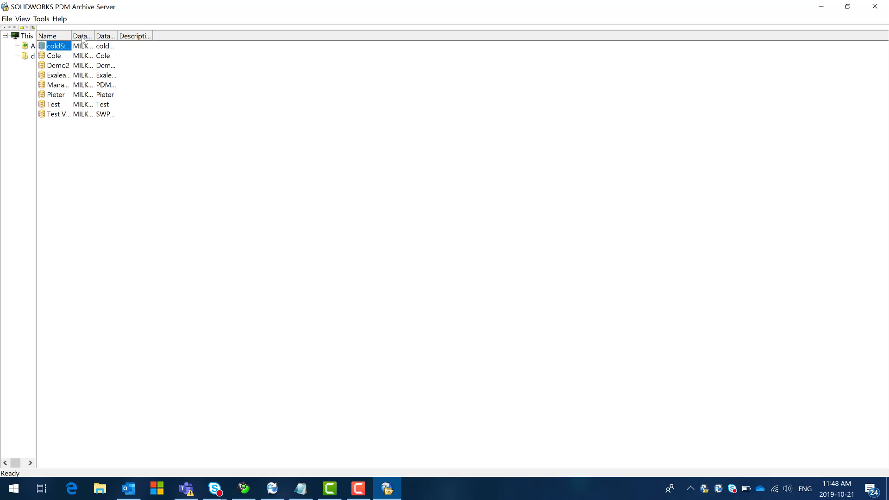
drag(94, 36, 144, 36)
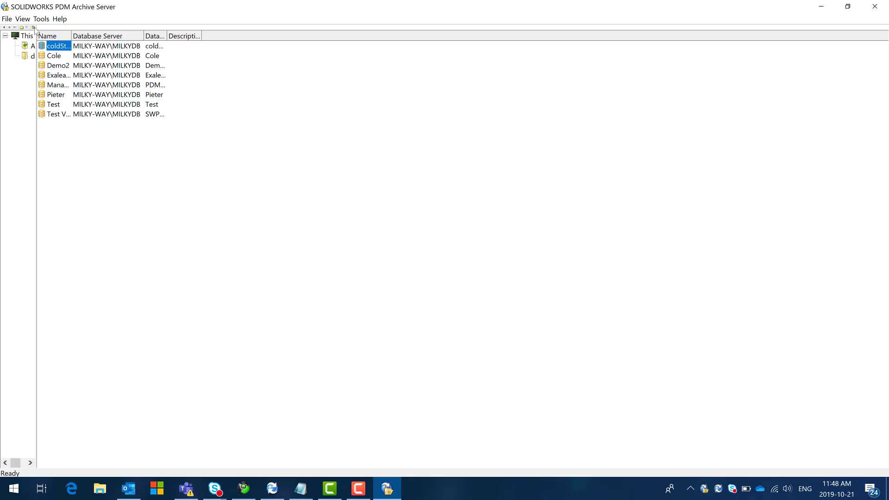
click(5, 28)
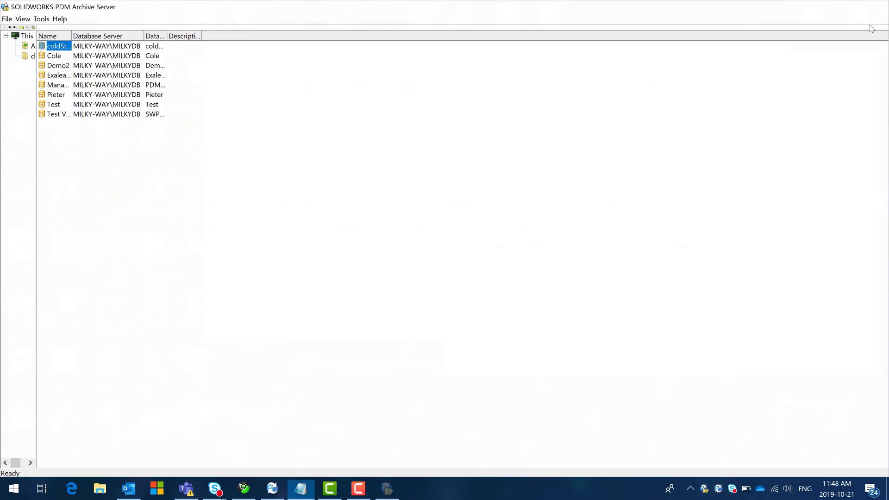
click(886, 7)
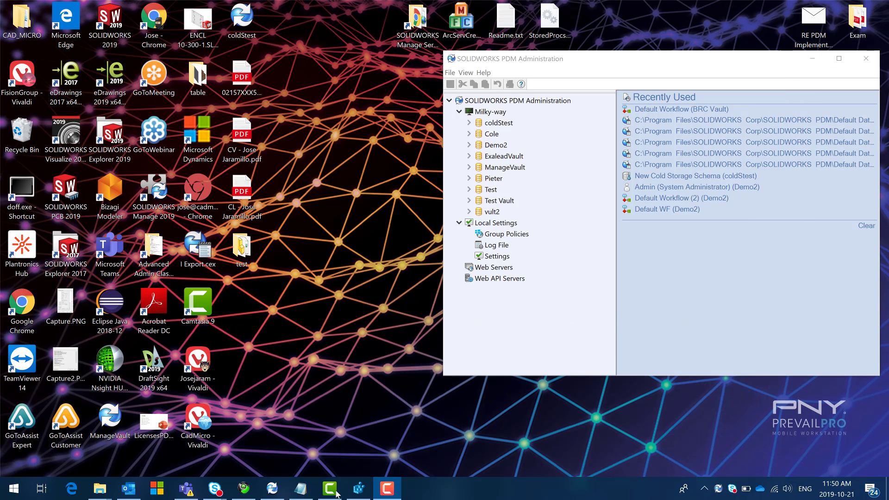
Bring the Notepad registry-path notes back to the front from the taskbar preview
mouse_move(298, 490)
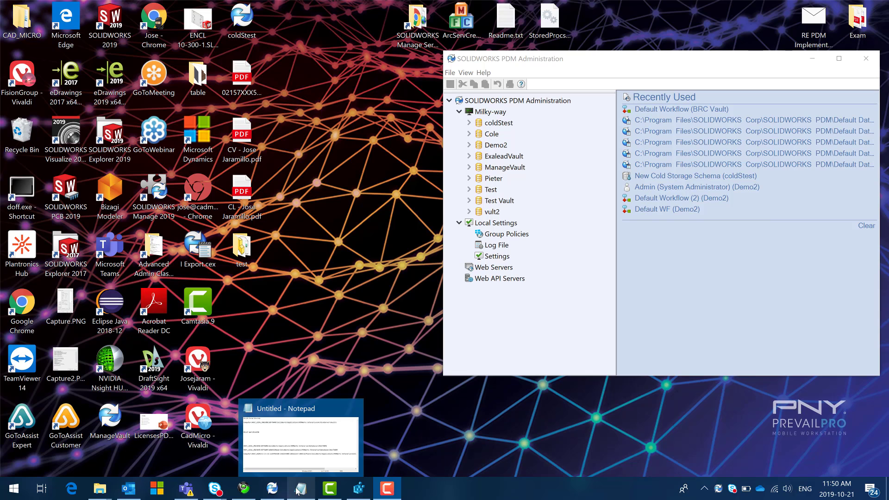
click(297, 490)
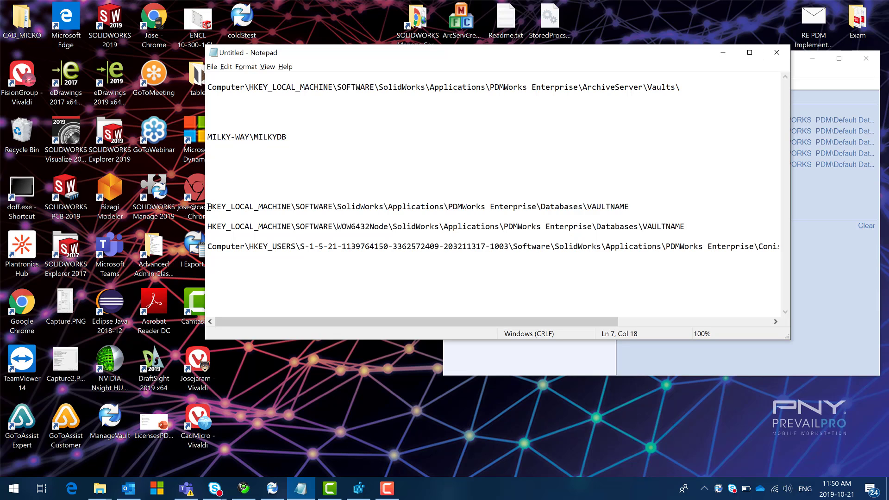
drag(208, 207, 342, 207)
drag(390, 194, 654, 214)
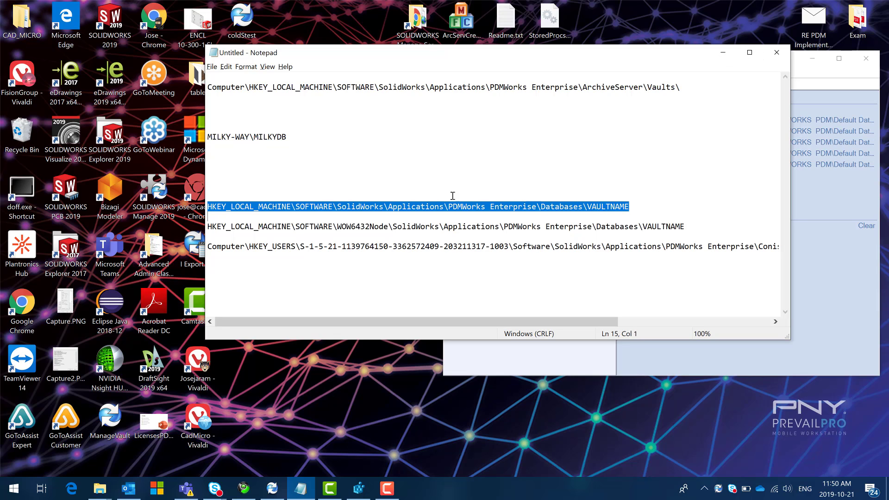
drag(209, 225, 755, 223)
click(755, 222)
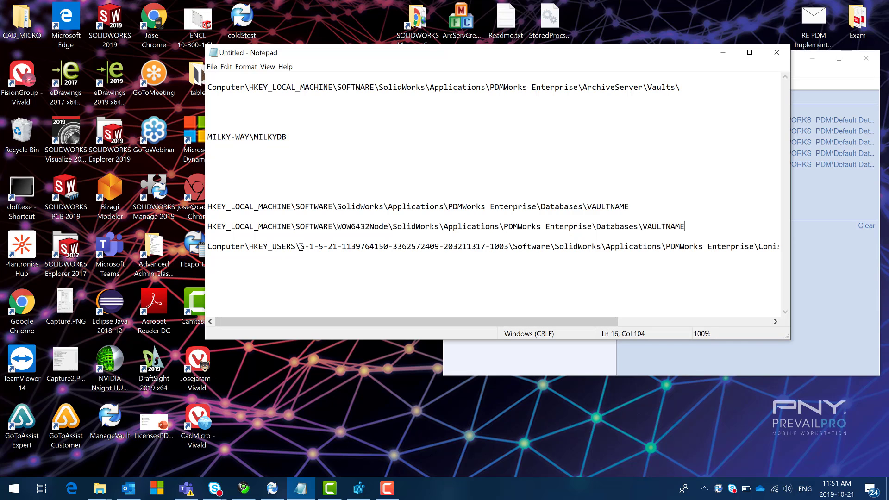
drag(296, 247, 251, 248)
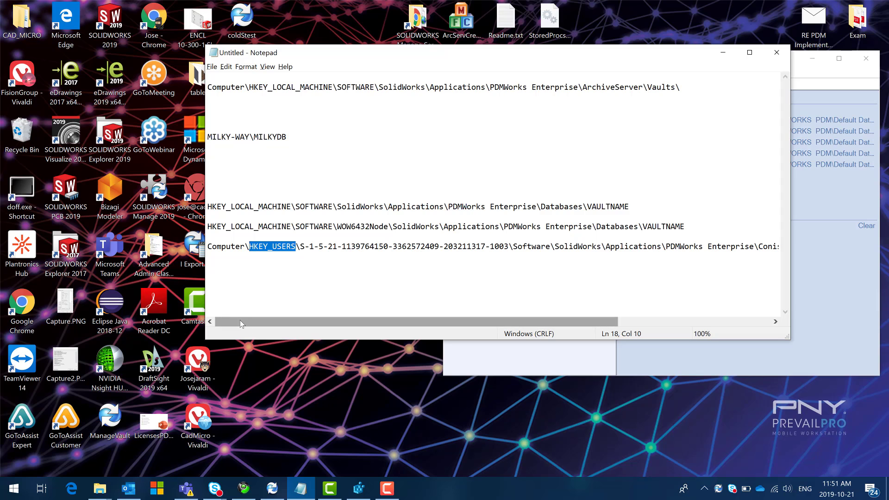
drag(240, 321, 204, 313)
drag(278, 320, 435, 324)
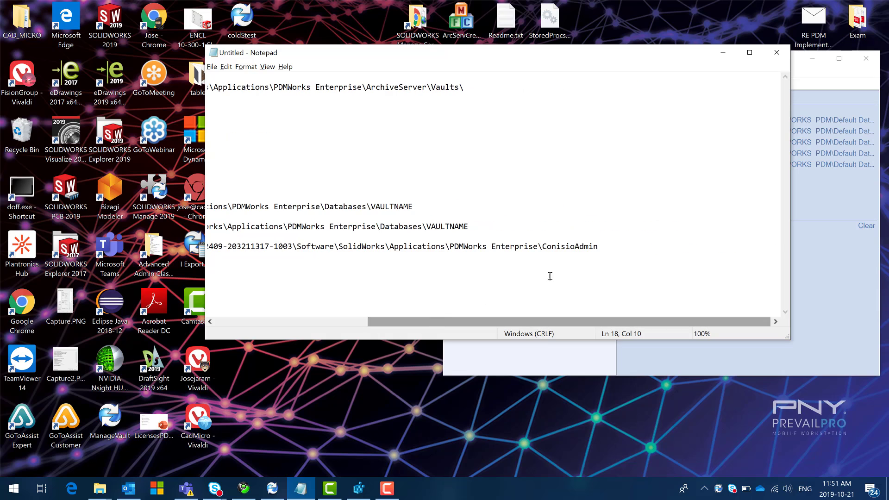
click(554, 248)
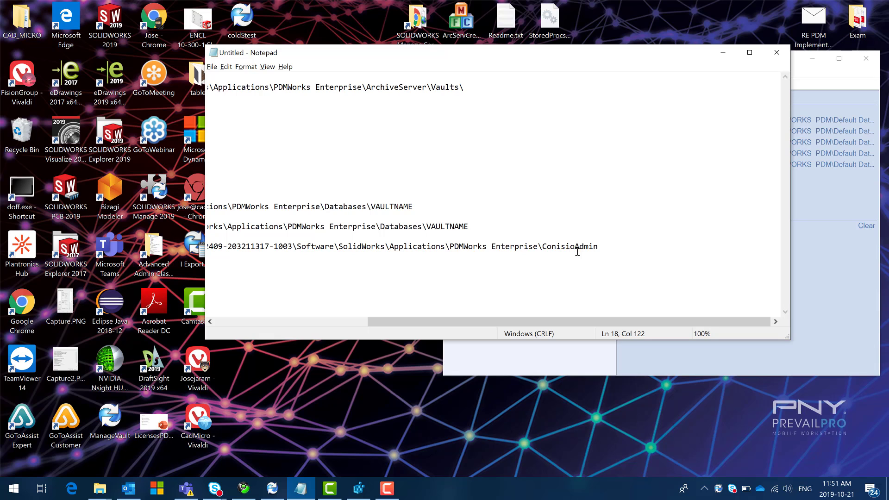
drag(554, 323, 352, 316)
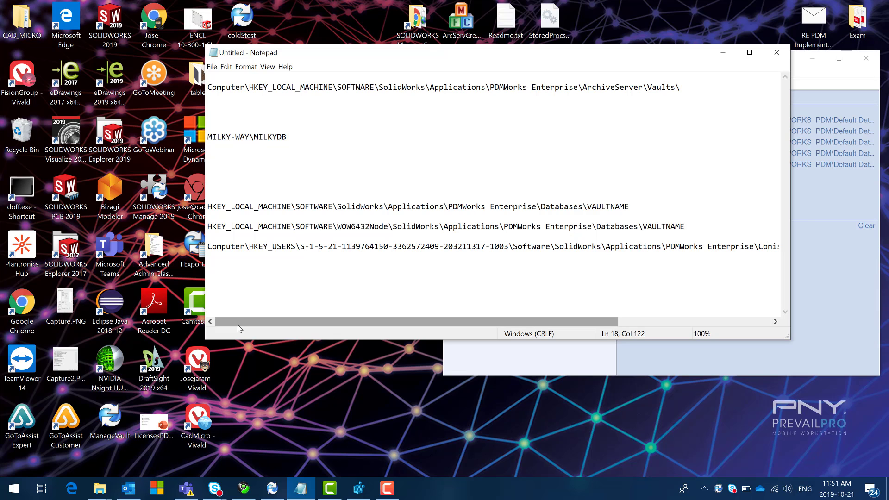
drag(239, 326, 392, 326)
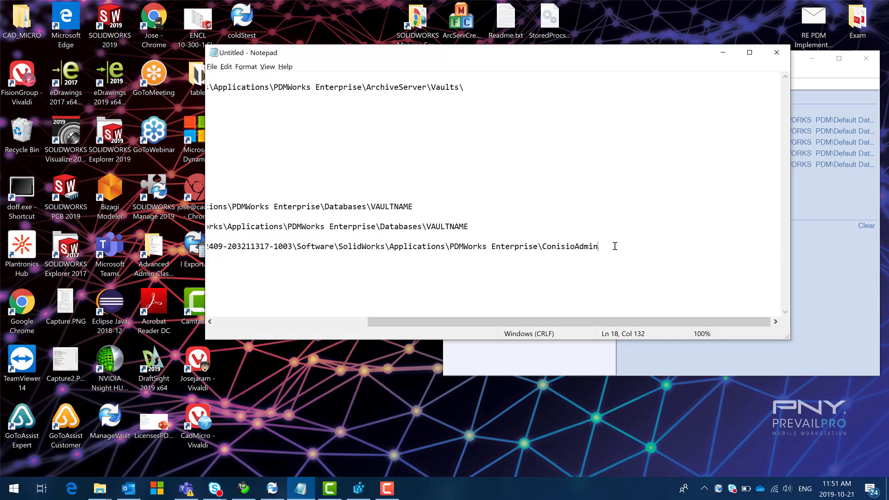
drag(612, 245, 528, 245)
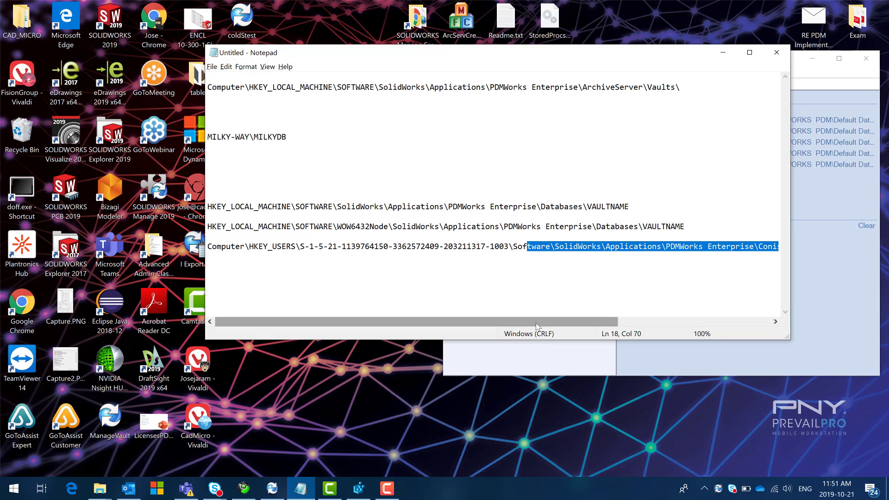
drag(505, 323, 605, 264)
double_click(639, 245)
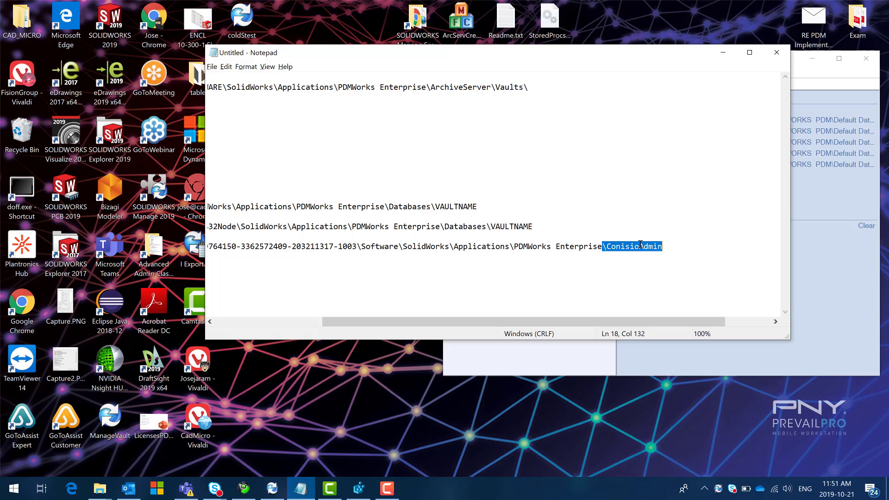
right_click(639, 243)
click(626, 247)
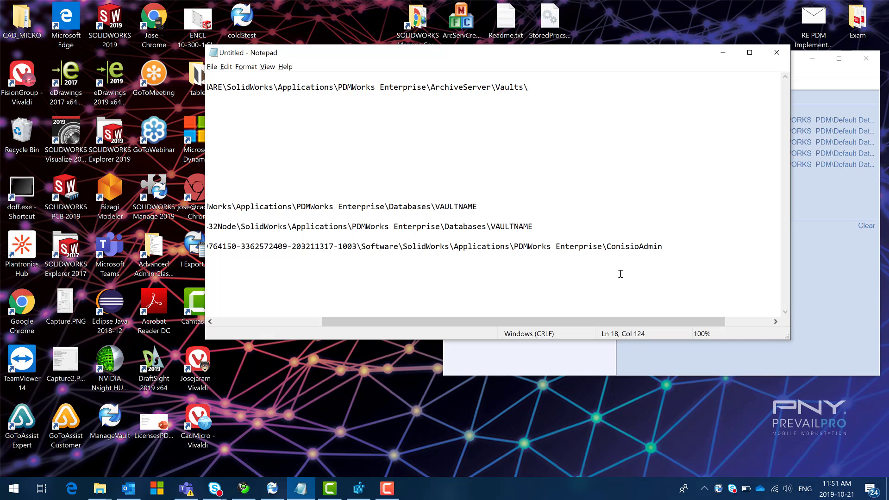